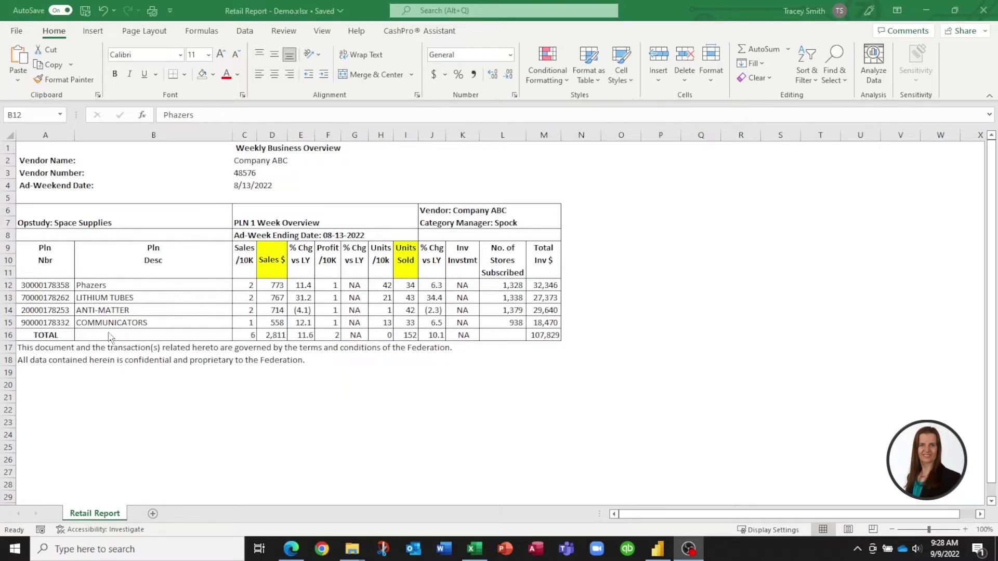
Open Retail Report - Demo.xlsx through Power BI's Excel import.
{"action": "left_click", "coordinate": [104, 285]}
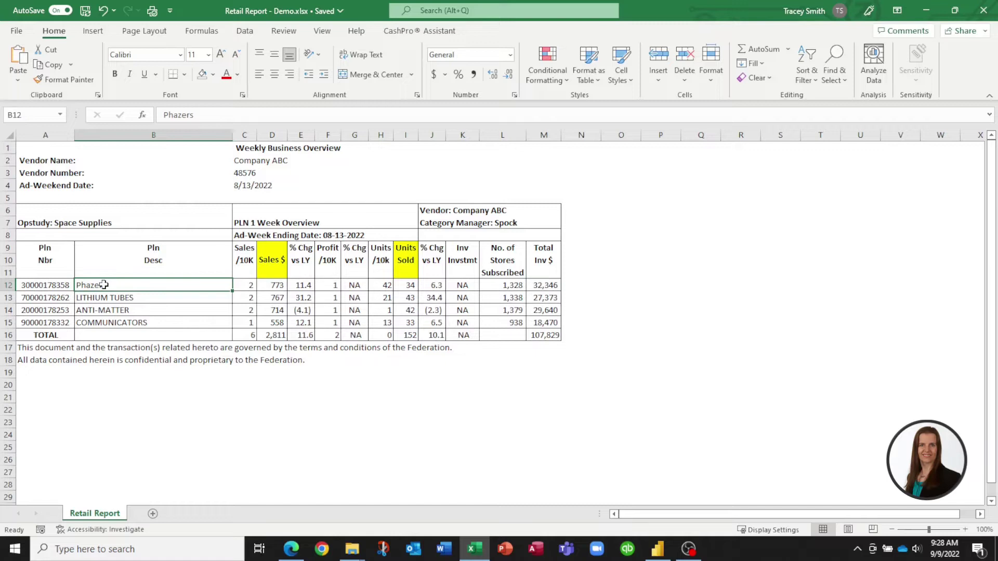
{"action": "key", "text": "alt+Tab"}
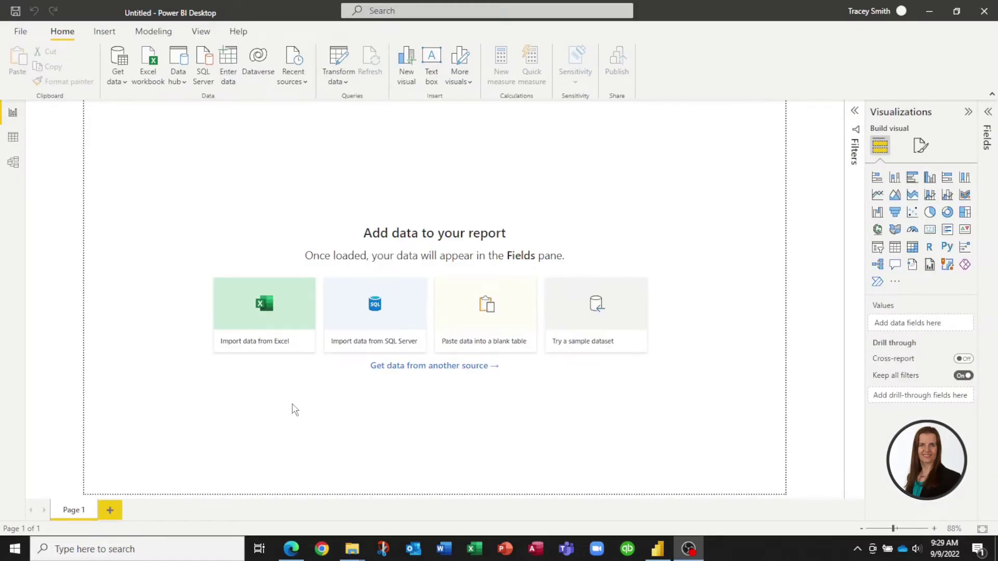
{"action": "left_click", "coordinate": [268, 310]}
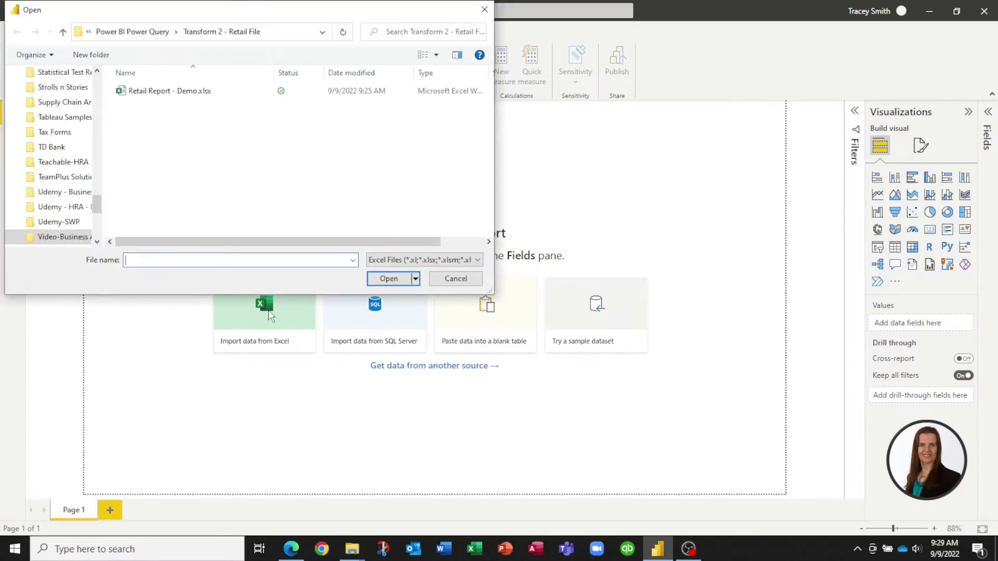
{"action": "left_click", "coordinate": [188, 93]}
{"action": "left_click", "coordinate": [389, 279]}
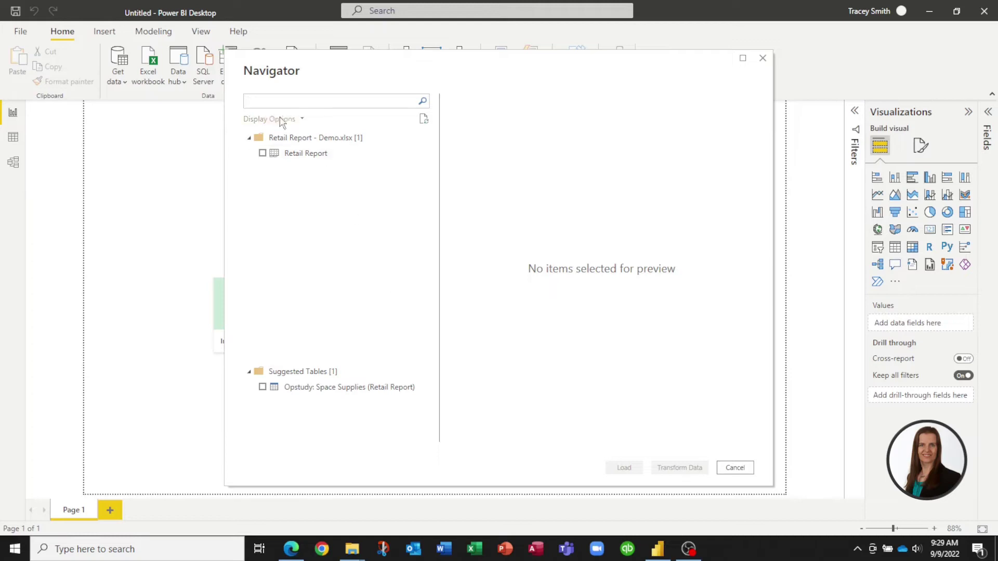
Select the Retail Report sheet in Navigator and send it to Power Query for transforming.
{"action": "left_click", "coordinate": [263, 154]}
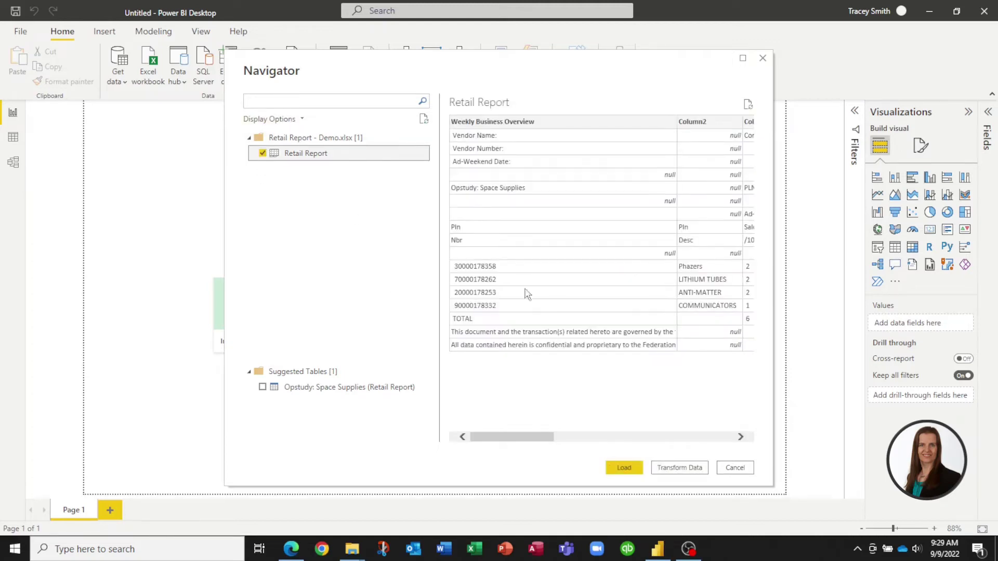
{"action": "mouse_move", "coordinate": [515, 436]}
{"action": "left_mouse_down"}
{"action": "mouse_move", "coordinate": [713, 432]}
{"action": "mouse_move", "coordinate": [508, 445]}
{"action": "left_mouse_up"}
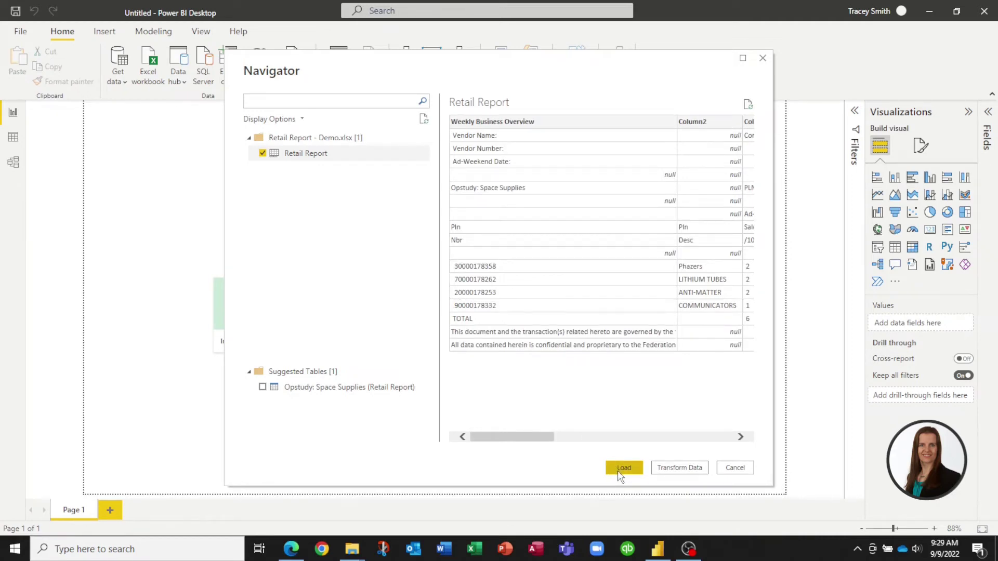
{"action": "left_click", "coordinate": [681, 473]}
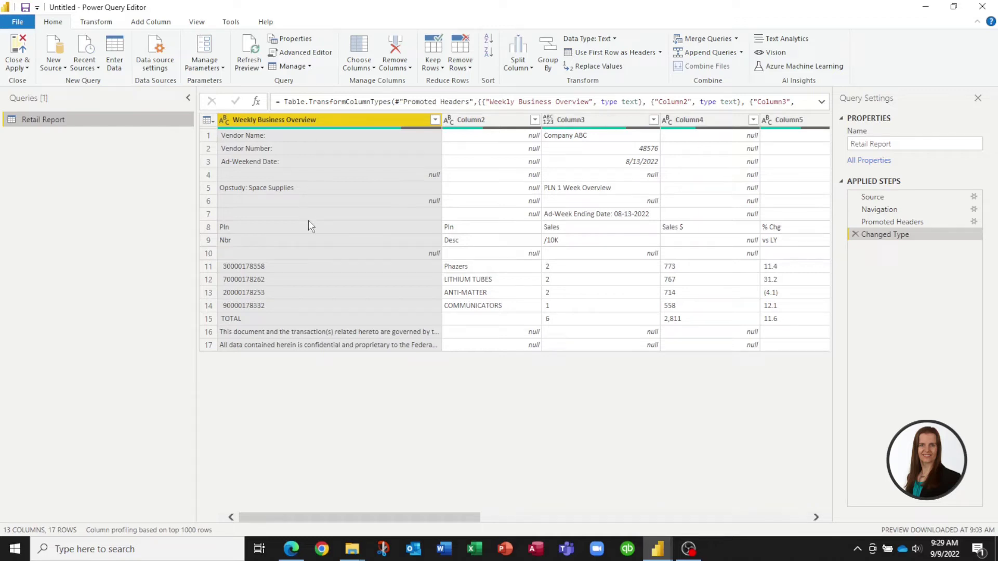
Remove the top 7 rows from the Retail Report query.
{"action": "left_click", "coordinate": [471, 68]}
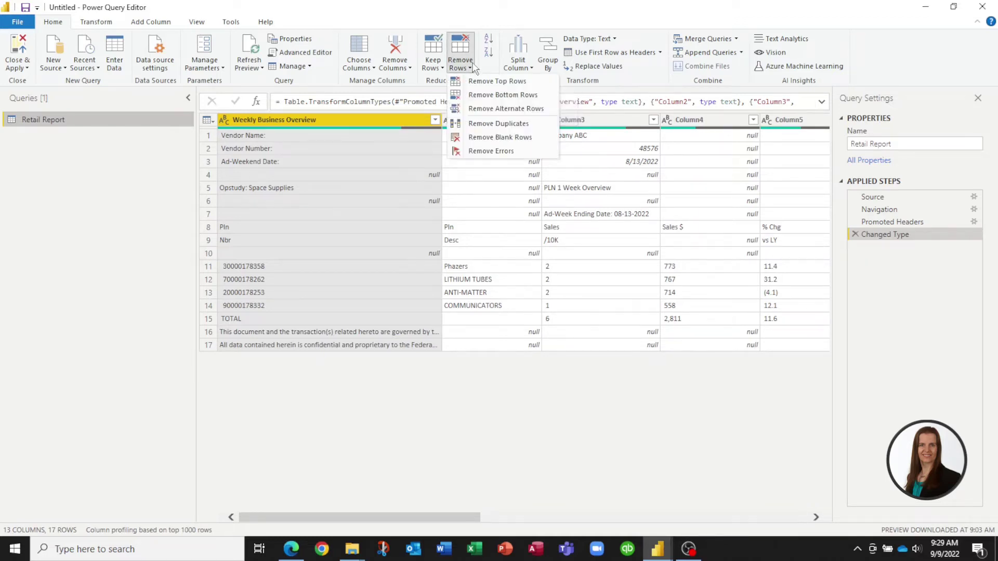
{"action": "left_click", "coordinate": [490, 82]}
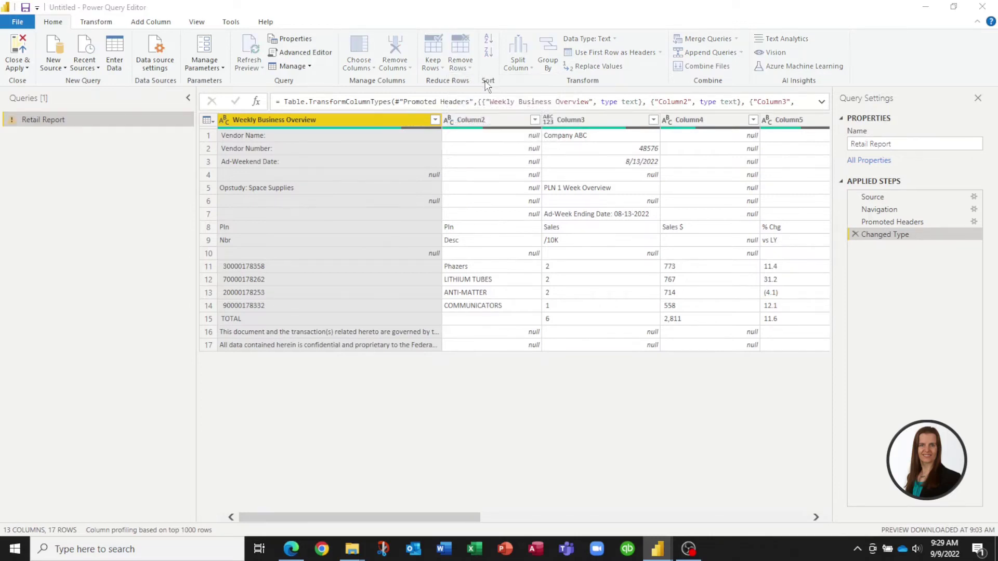
{"action": "left_click", "coordinate": [325, 274]}
{"action": "type", "text": "7"}
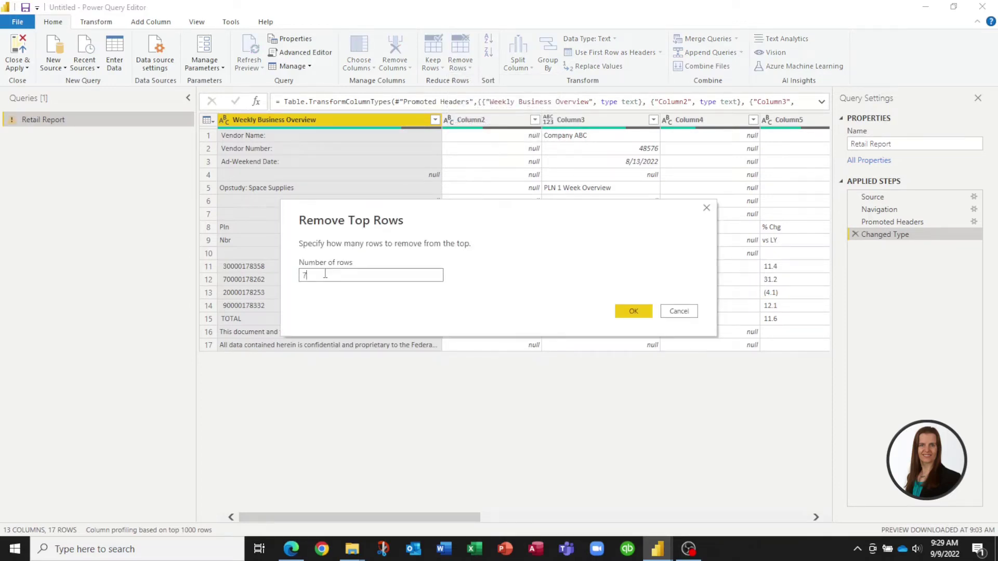
{"action": "left_click", "coordinate": [629, 312]}
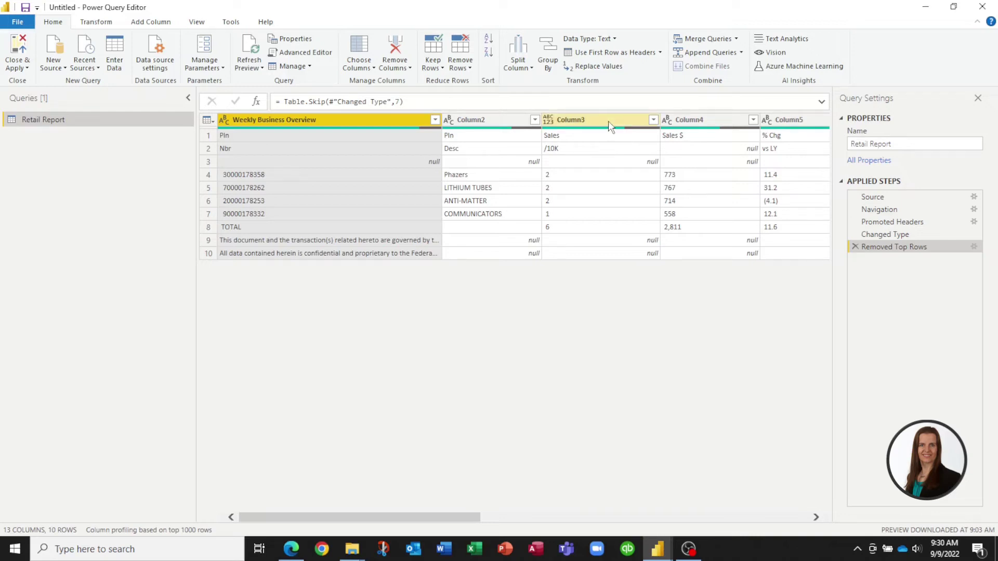
Promote the first row to column headers, then remove the bottom 3 rows.
{"action": "left_click", "coordinate": [660, 53]}
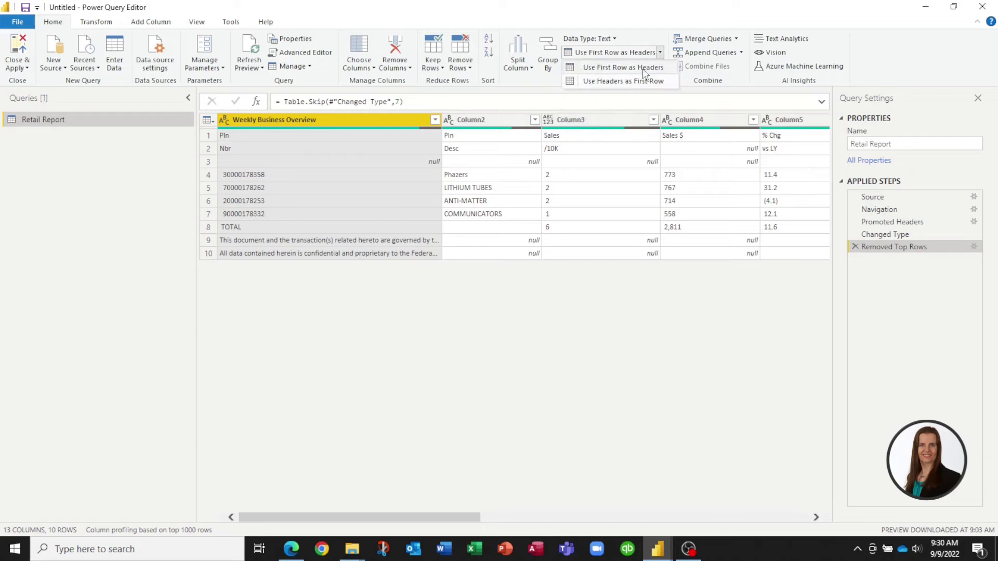
{"action": "left_click", "coordinate": [645, 68]}
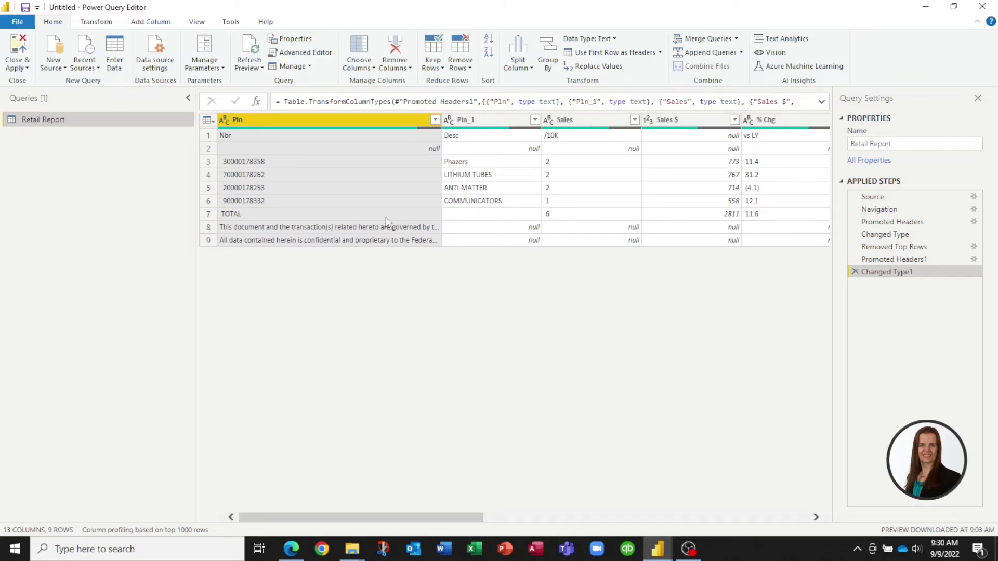
{"action": "left_click", "coordinate": [470, 68]}
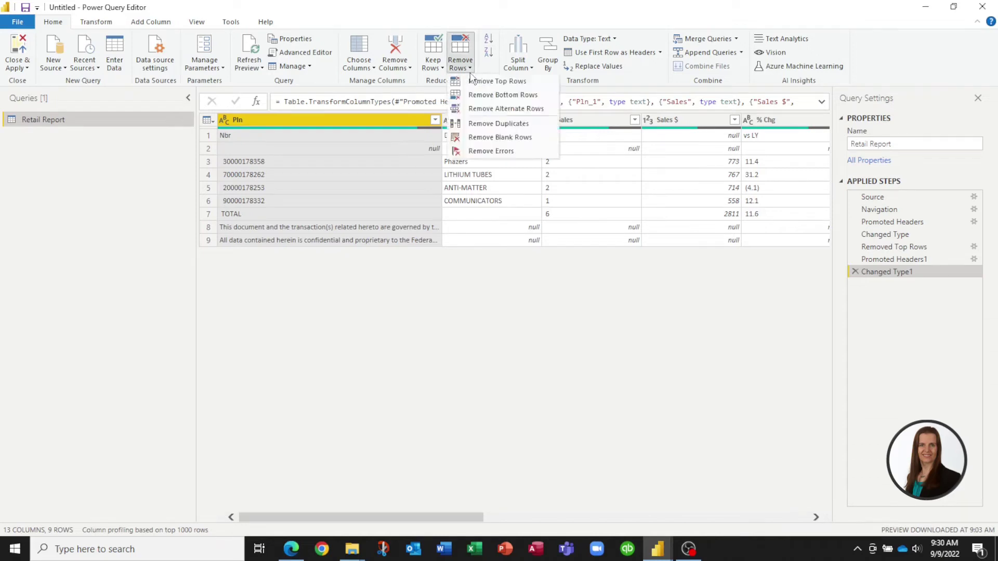
{"action": "left_click", "coordinate": [488, 95]}
{"action": "type", "text": "3"}
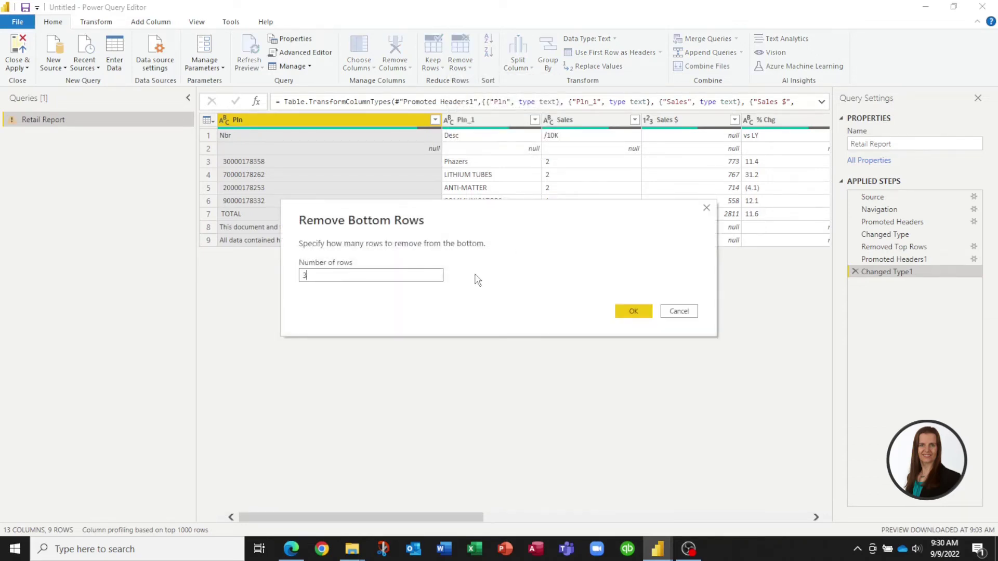
{"action": "left_click", "coordinate": [631, 311]}
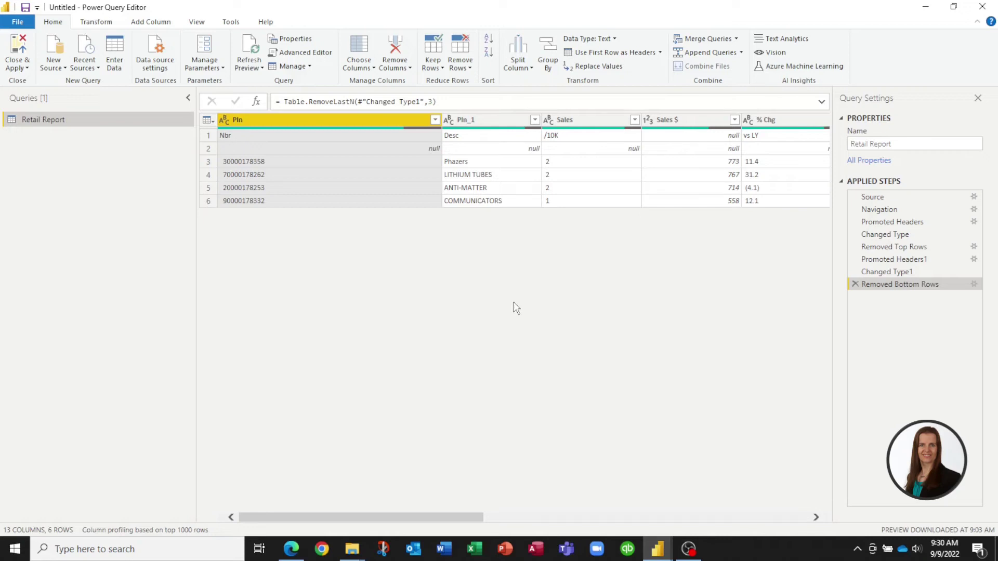
Use Choose Columns to keep just Pln, Pln_1, Sales $ and Units.
{"action": "left_click", "coordinate": [372, 68]}
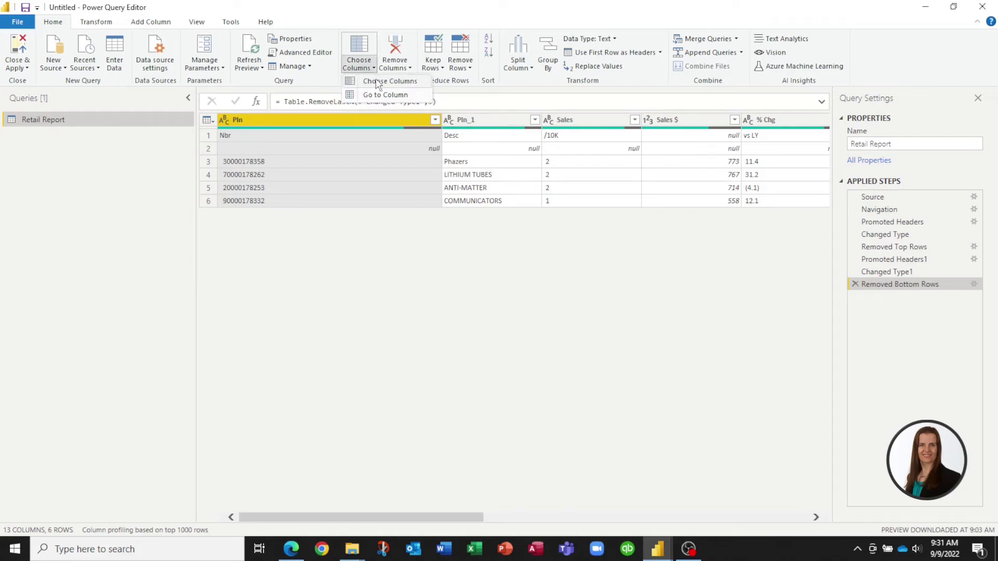
{"action": "left_click", "coordinate": [378, 83]}
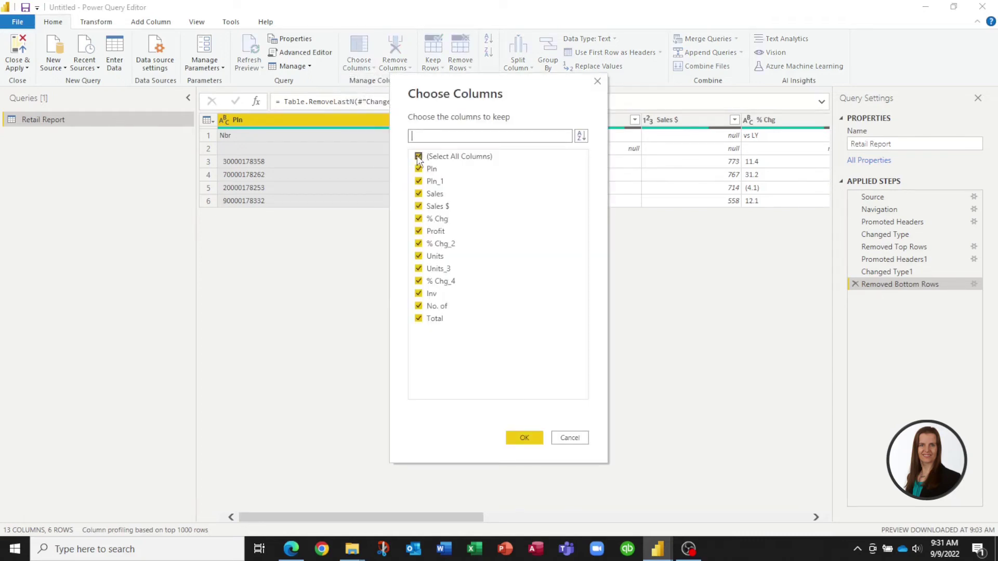
{"action": "left_click", "coordinate": [418, 157]}
{"action": "left_click", "coordinate": [419, 169]}
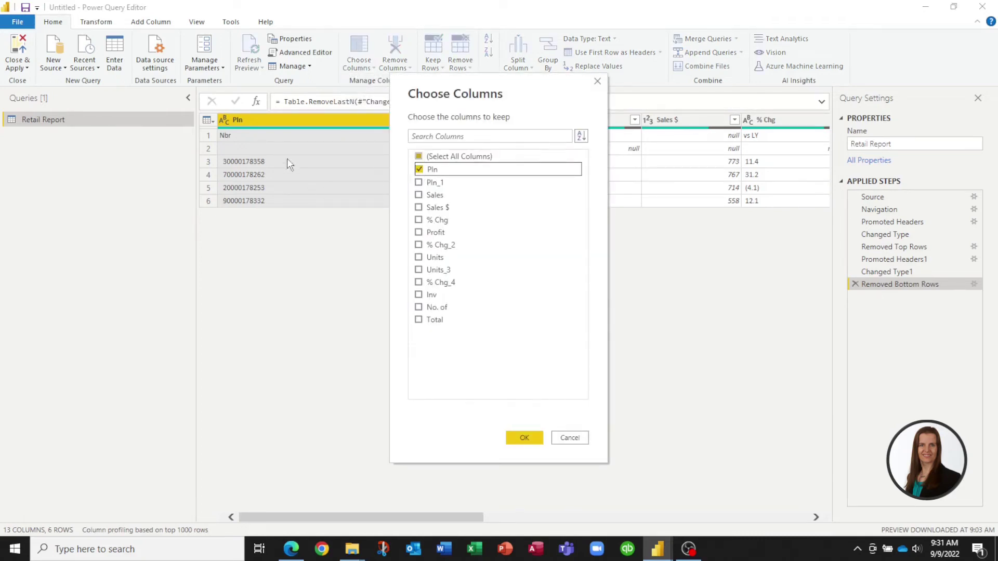
{"action": "left_click", "coordinate": [419, 182]}
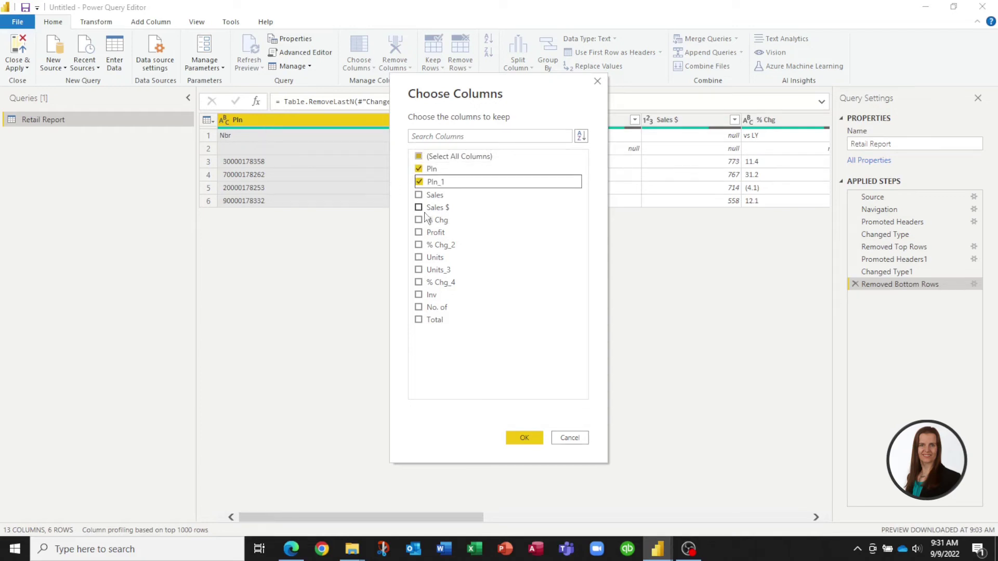
{"action": "left_click", "coordinate": [419, 207]}
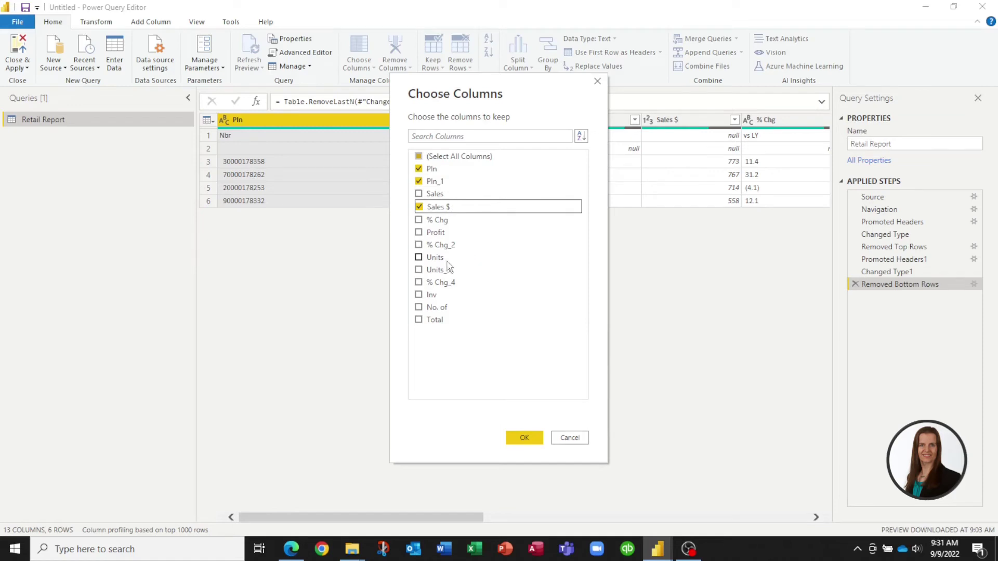
{"action": "left_click", "coordinate": [419, 257]}
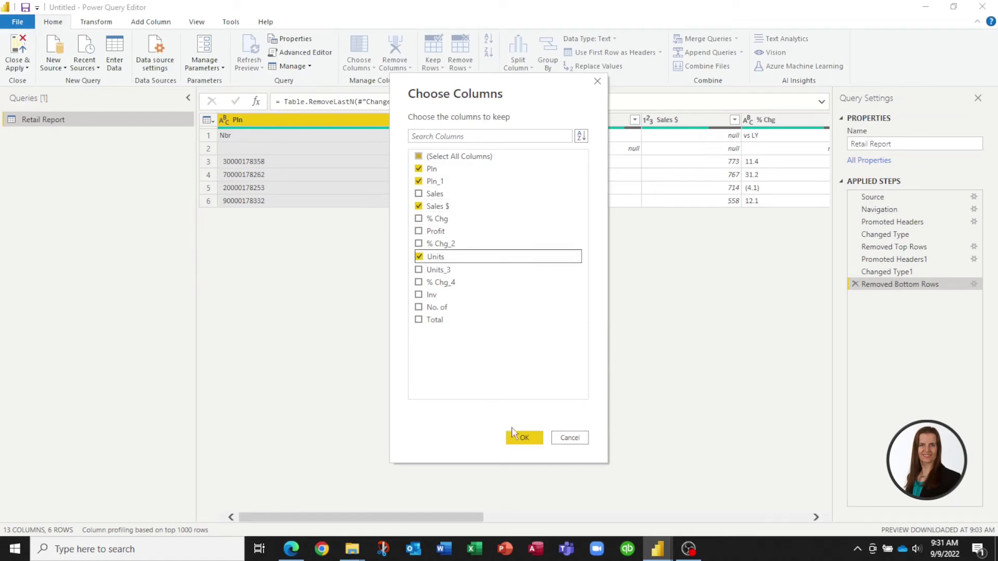
{"action": "left_click", "coordinate": [523, 440]}
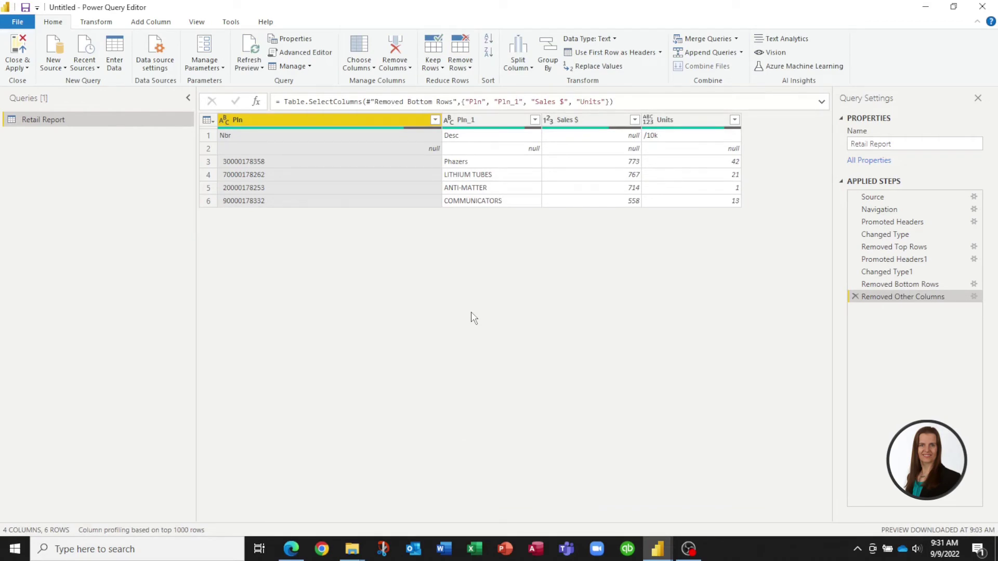
Rename the Pln column to Product Number.
{"action": "right_click", "coordinate": [309, 120]}
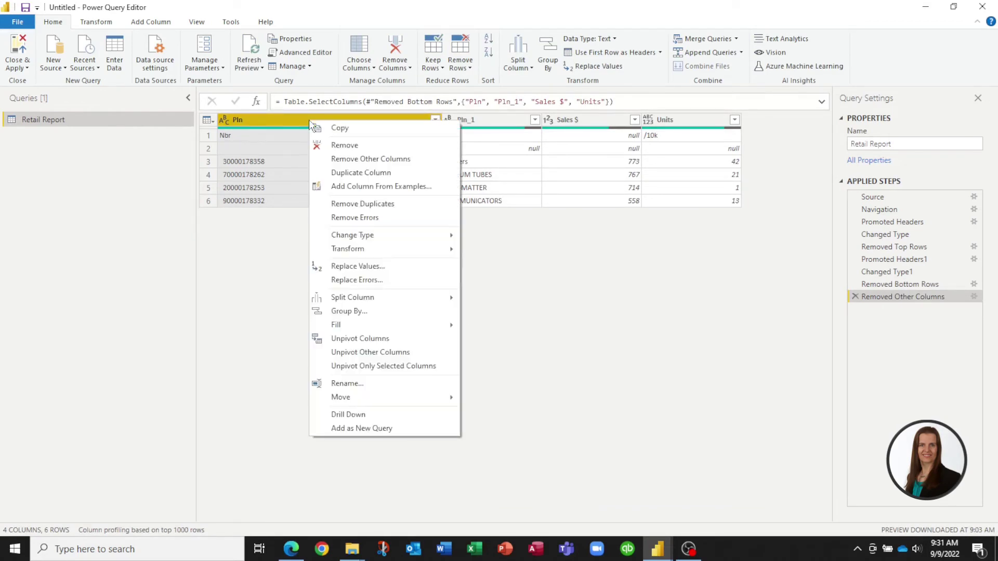
{"action": "left_click", "coordinate": [347, 384]}
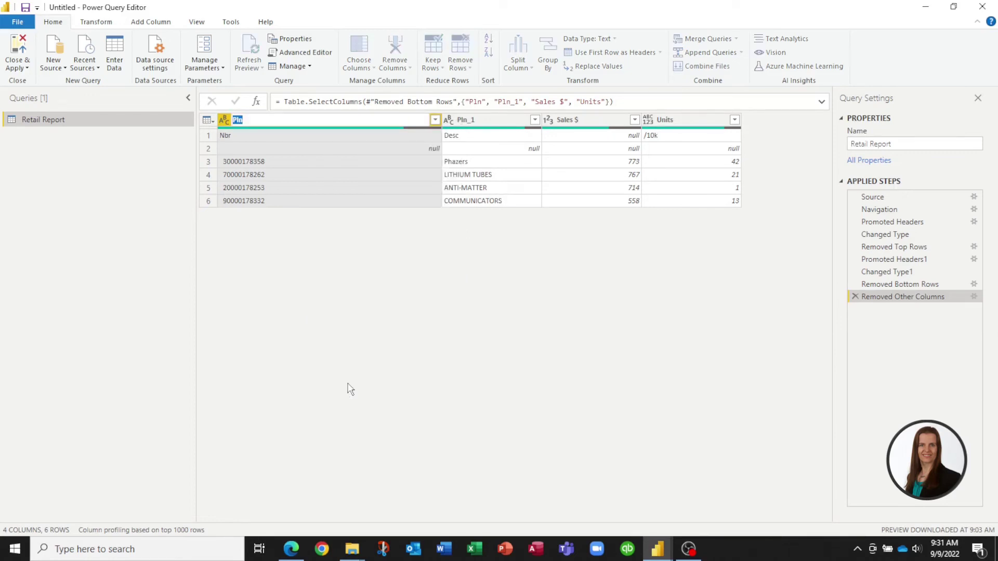
{"action": "type", "text": "Product Number"}
{"action": "key", "text": "Return"}
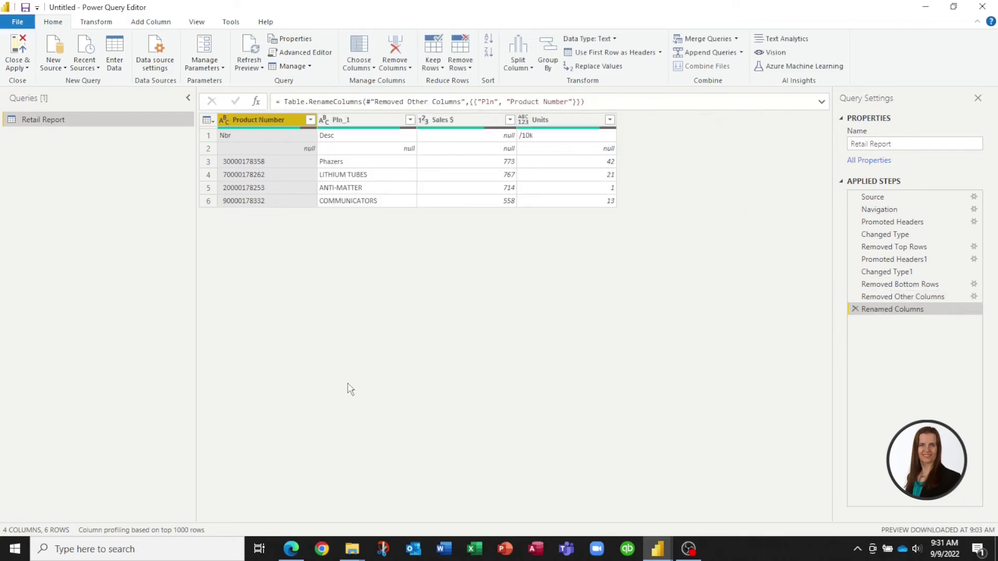
Rename the Pln_1 column to Product Name.
{"action": "right_click", "coordinate": [362, 121]}
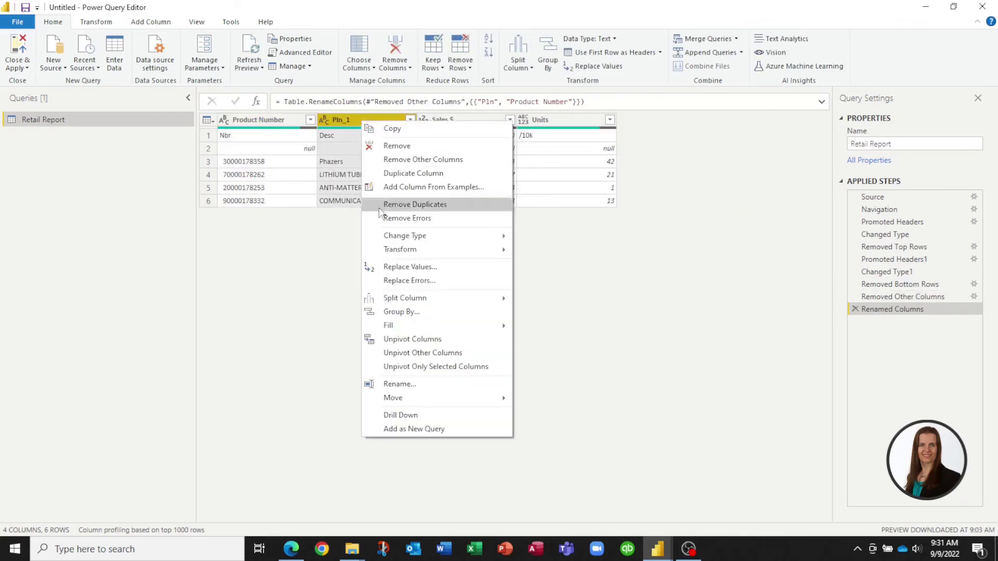
{"action": "left_click", "coordinate": [399, 385]}
{"action": "type", "text": "Product Name"}
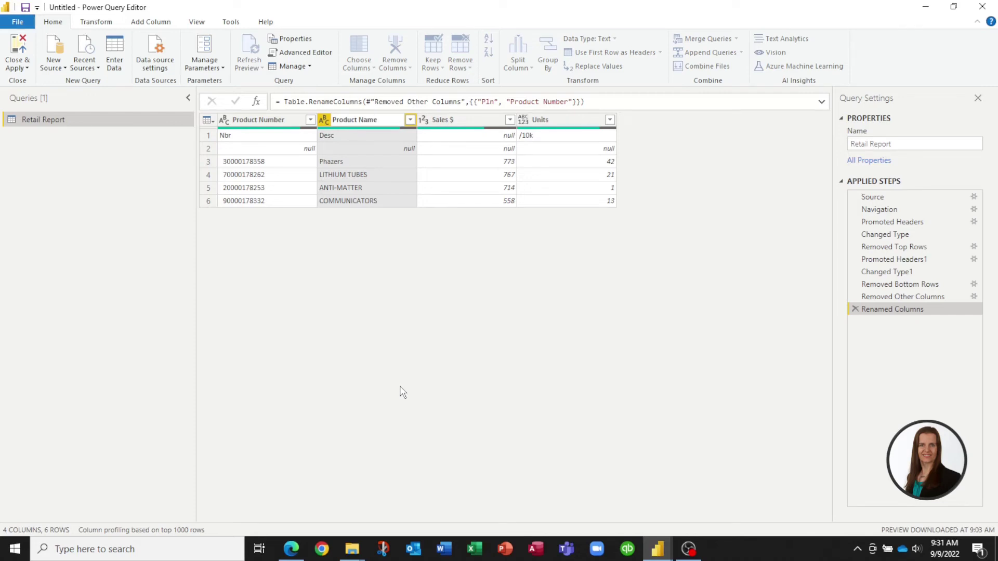
{"action": "key", "text": "Return"}
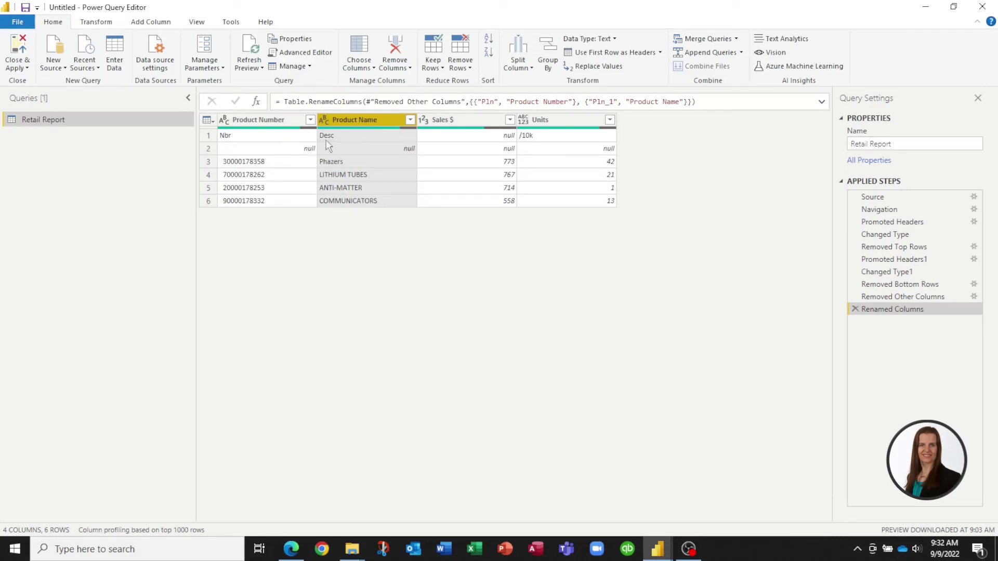
Remove the 2 leftover header rows from the top of the query.
{"action": "left_click", "coordinate": [470, 68]}
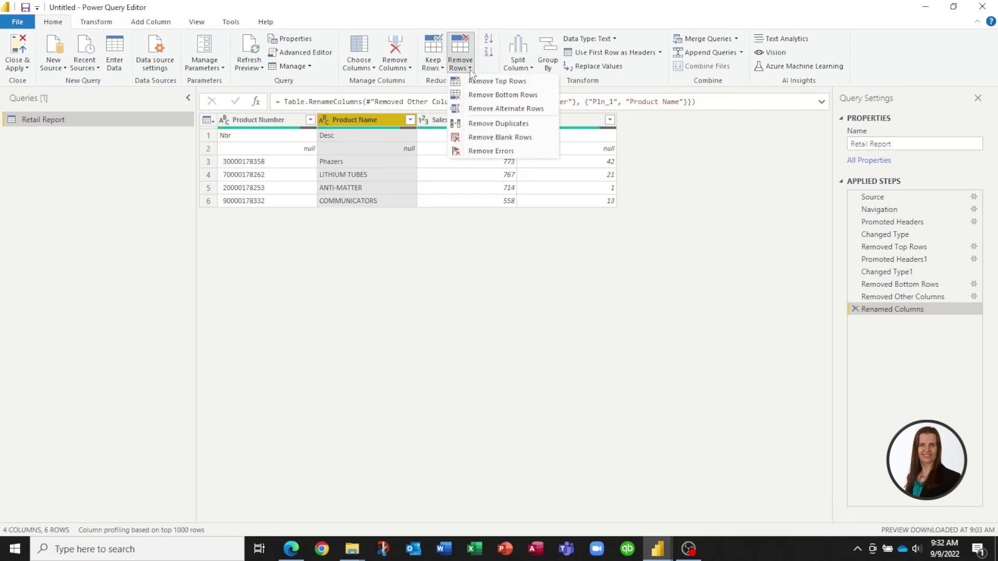
{"action": "left_click", "coordinate": [491, 84]}
{"action": "type", "text": "2"}
{"action": "left_click", "coordinate": [638, 311]}
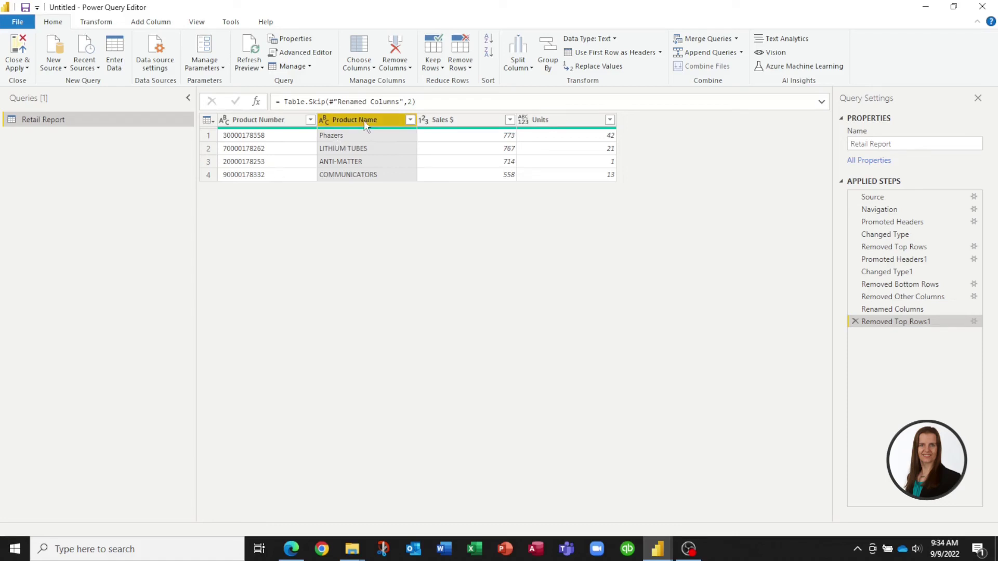
Replace the value Phazers with PHASERS in the Product Name column.
{"action": "left_click", "coordinate": [103, 25]}
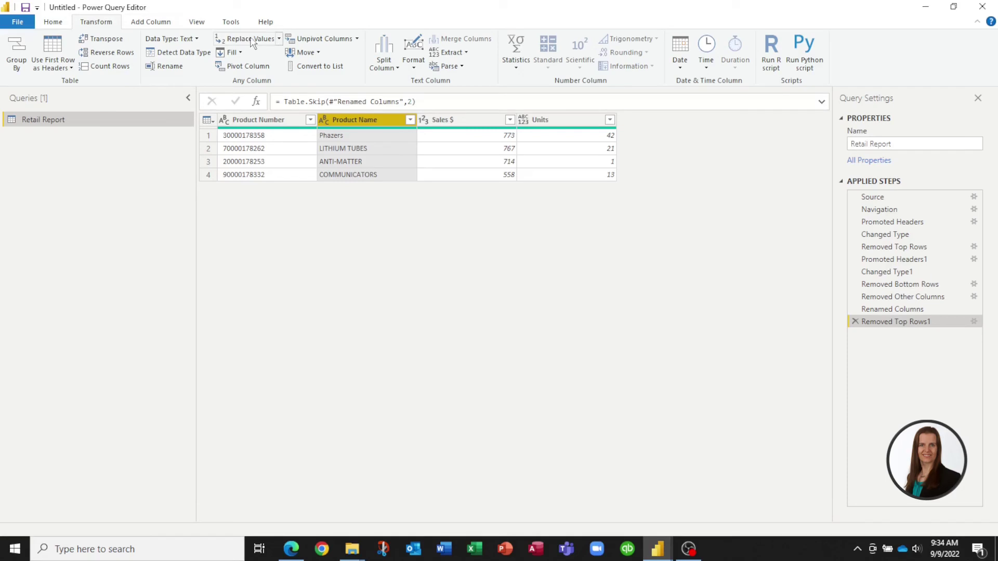
{"action": "left_click", "coordinate": [280, 39]}
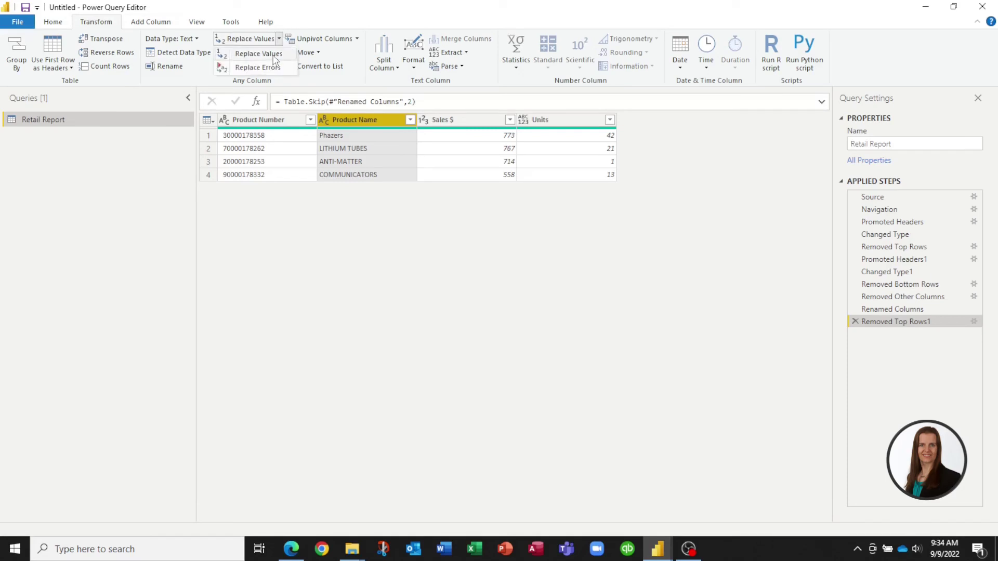
{"action": "left_click", "coordinate": [274, 57]}
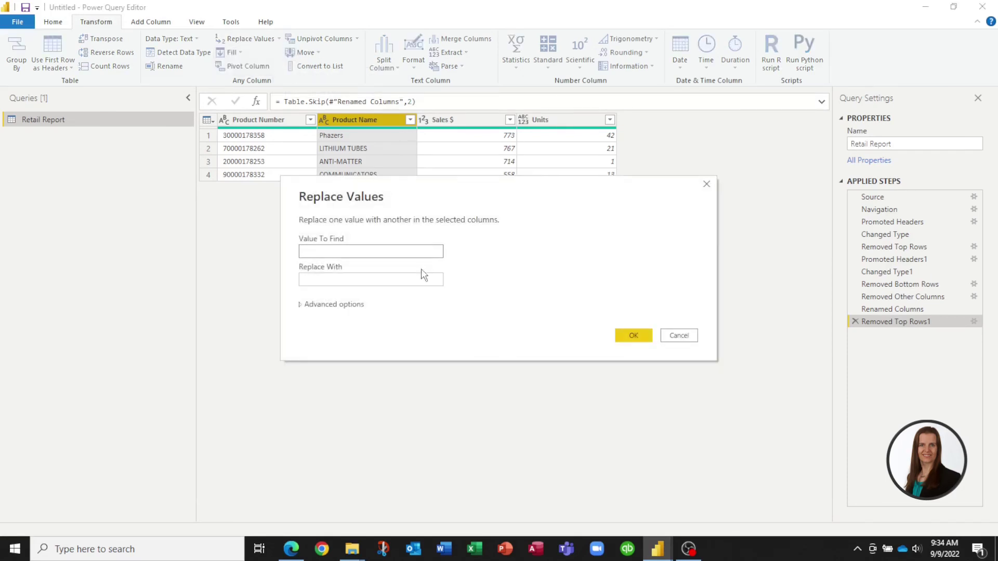
{"action": "type", "text": "Pha"}
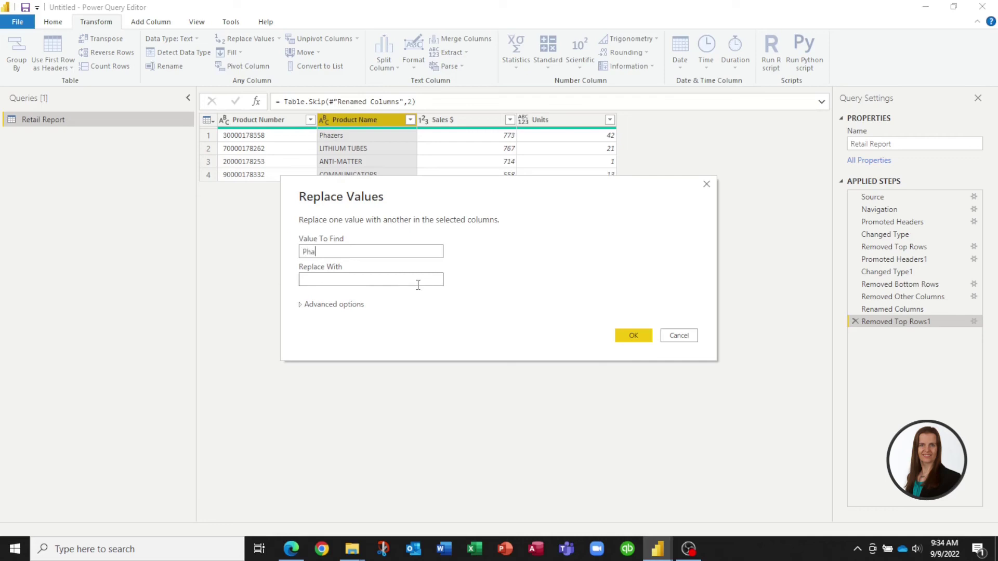
{"action": "type", "text": "zers"}
{"action": "left_click", "coordinate": [401, 279]}
{"action": "type", "text": "Phaser"}
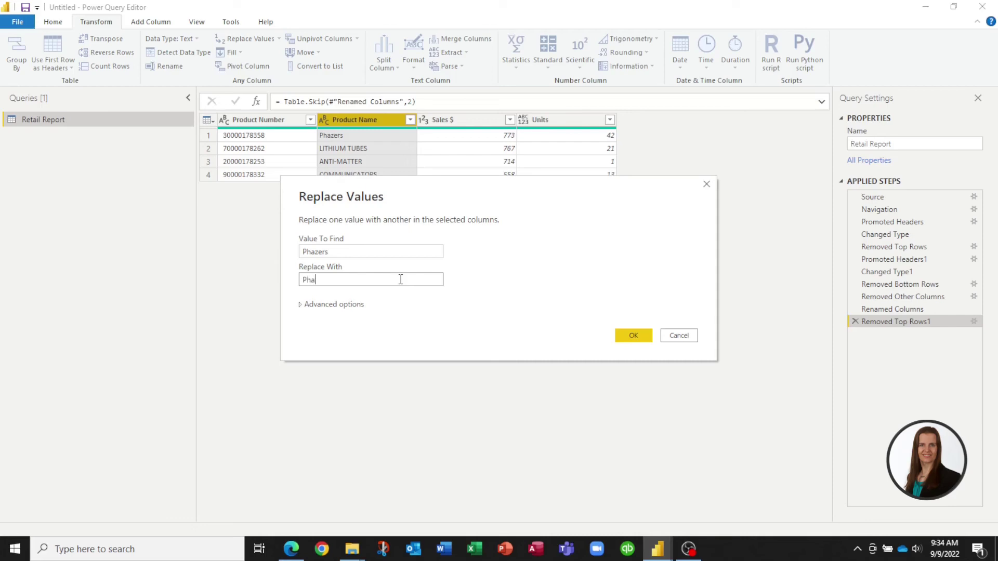
{"action": "key", "text": "BackSpace"}
{"action": "key", "text": "BackSpace"}
{"action": "key", "text": "BackSpace"}
{"action": "key", "text": "BackSpace"}
{"action": "key", "text": "BackSpace"}
{"action": "key", "text": "BackSpace"}
{"action": "type", "text": "PHASERS"}
{"action": "left_click", "coordinate": [627, 336]}
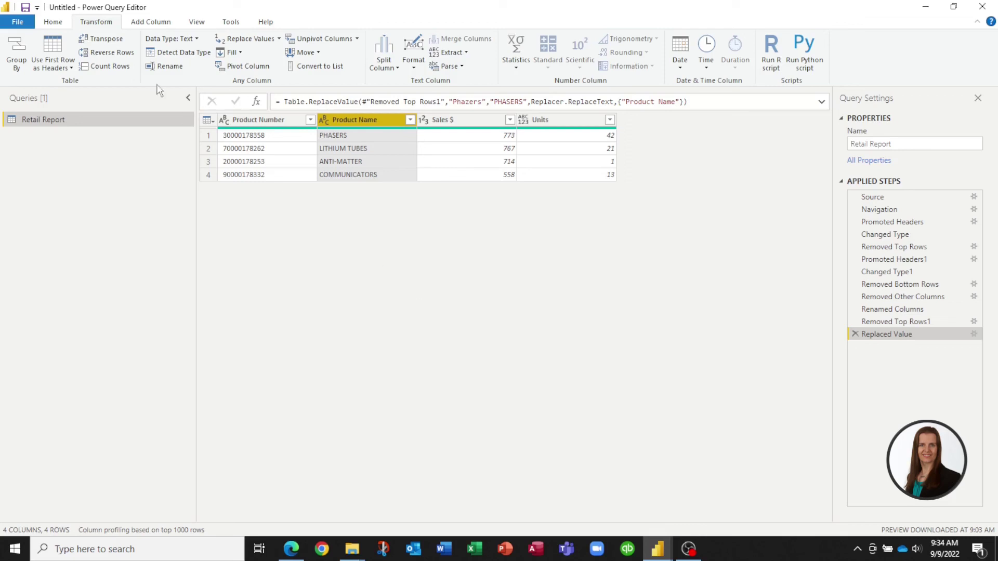
Close & Apply to load the cleaned four-row Retail Report table.
{"action": "left_click", "coordinate": [53, 22]}
{"action": "left_click", "coordinate": [25, 68]}
{"action": "left_click", "coordinate": [42, 82]}
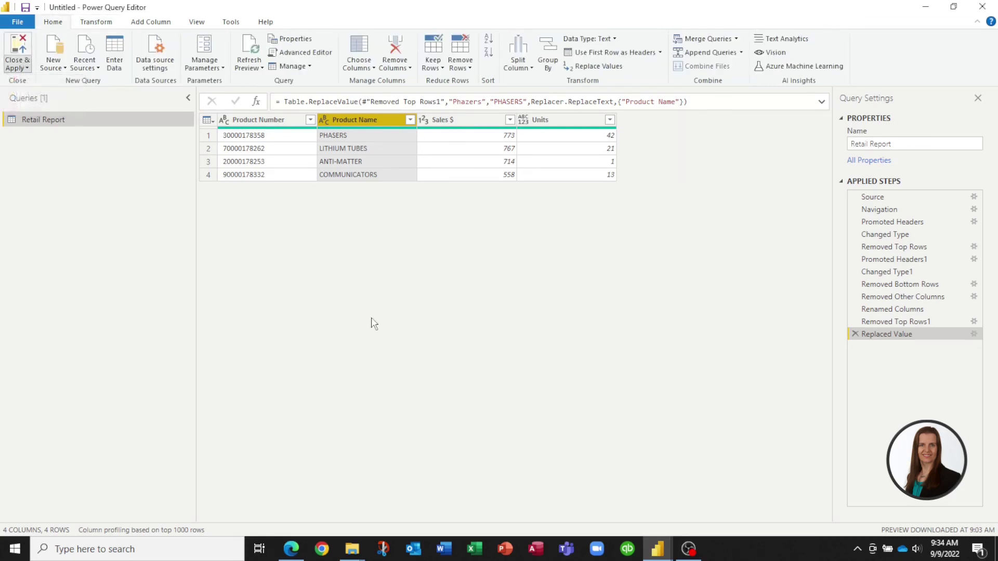